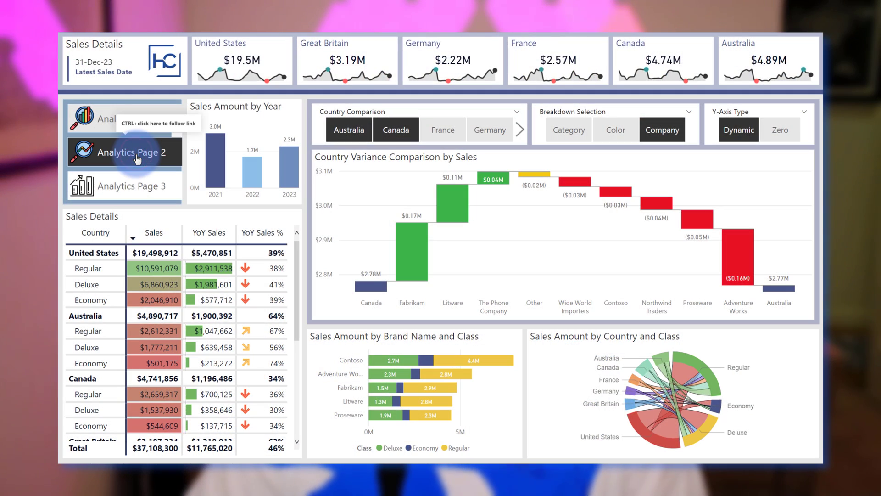
pyautogui.keyDown('ctrl'); pyautogui.click(137, 156); pyautogui.keyUp('ctrl')
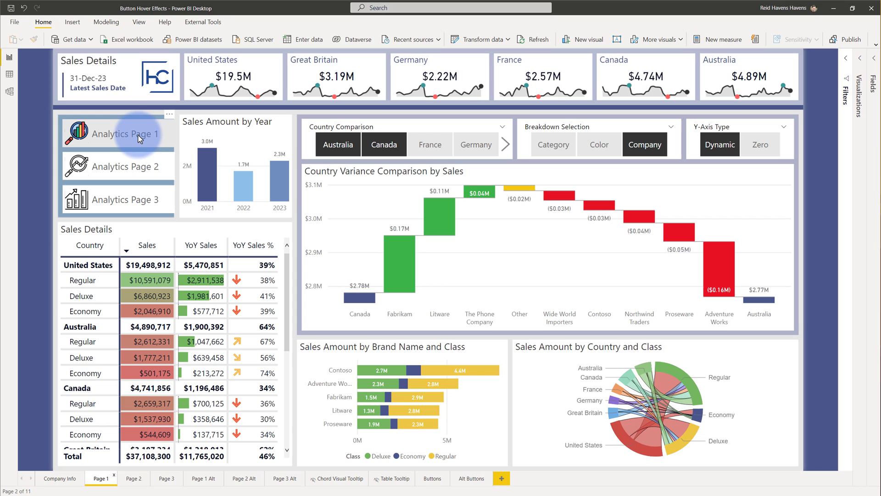
# - Preview the pressed looks of Analytics Page 2 and 3, following the Page 2 link
pyautogui.click(131, 171)
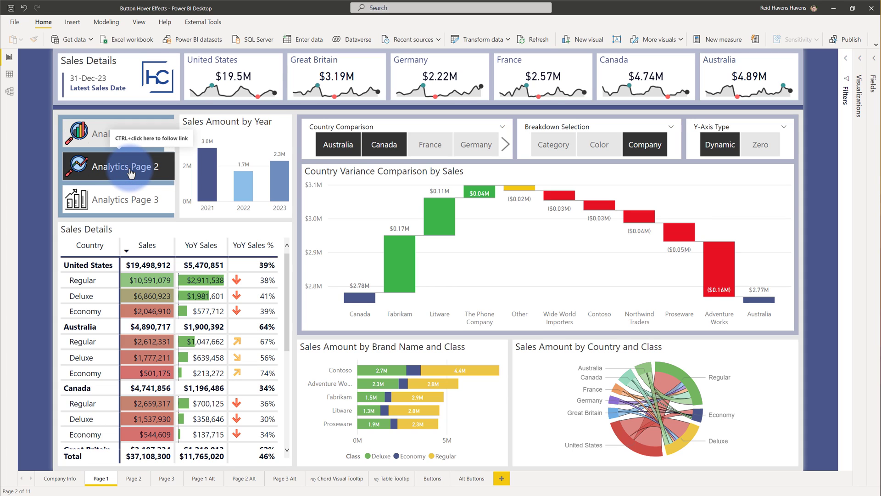
pyautogui.click(131, 172)
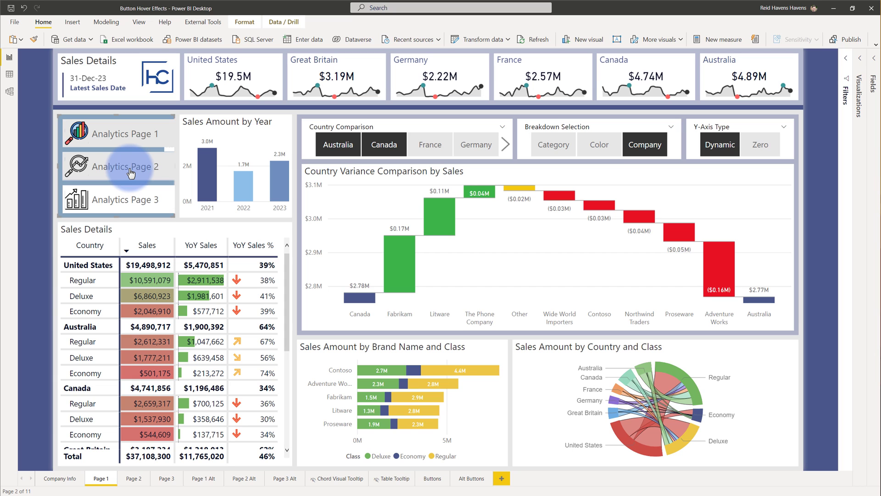
pyautogui.keyDown('ctrl'); pyautogui.click(132, 172); pyautogui.keyUp('ctrl')
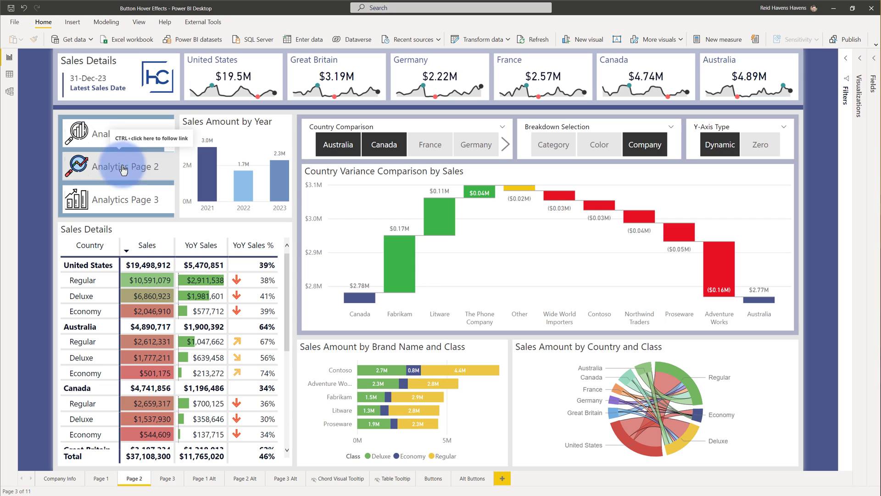
pyautogui.keyDown('ctrl'); pyautogui.click(105, 198); pyautogui.keyUp('ctrl')
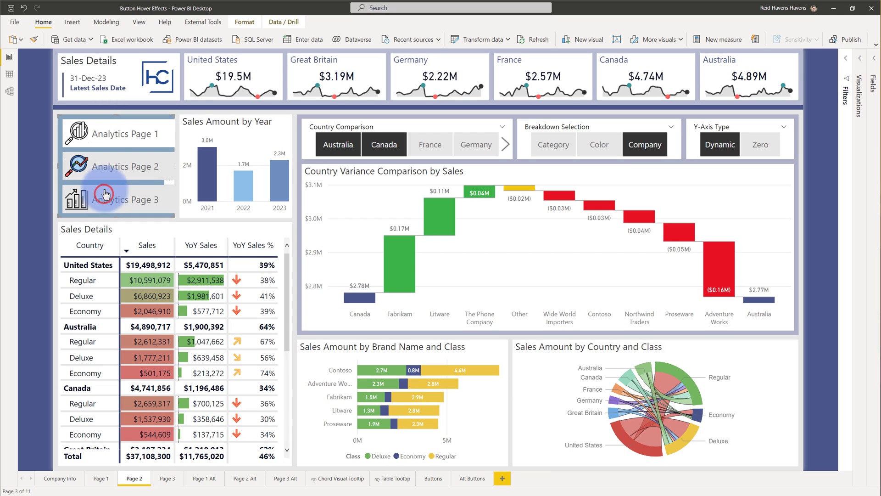
pyautogui.click(119, 132)
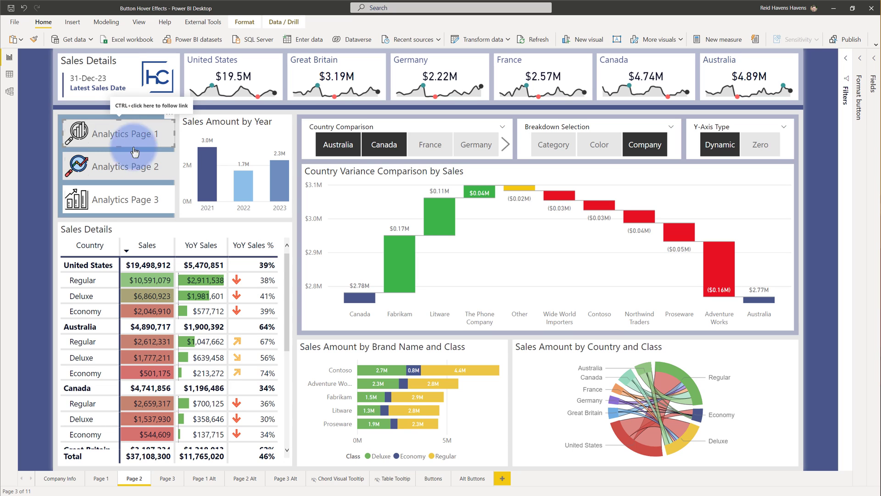
# - On the Buttons page, select the Active Button and review its Default state fill settings
pyautogui.click(434, 480)
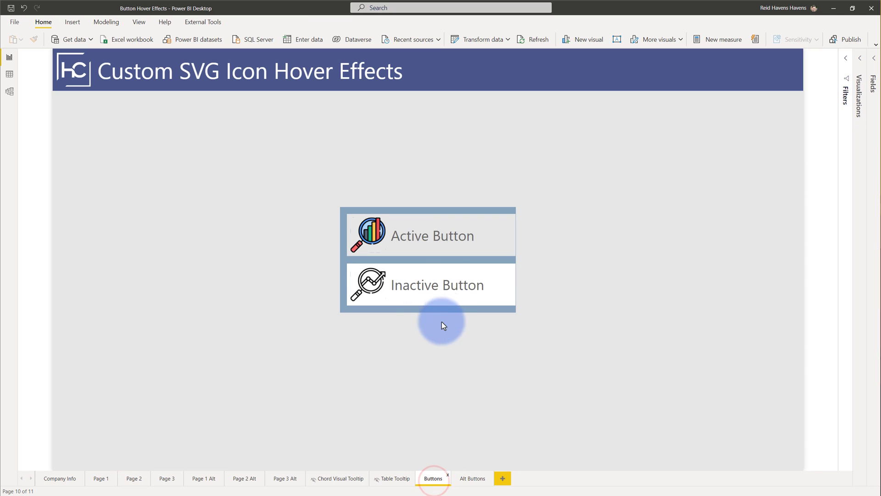
pyautogui.click(451, 242)
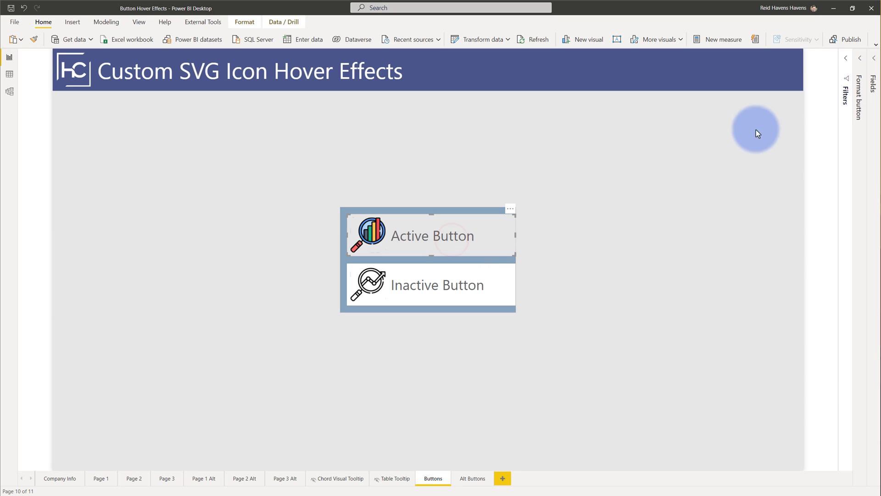
pyautogui.click(860, 65)
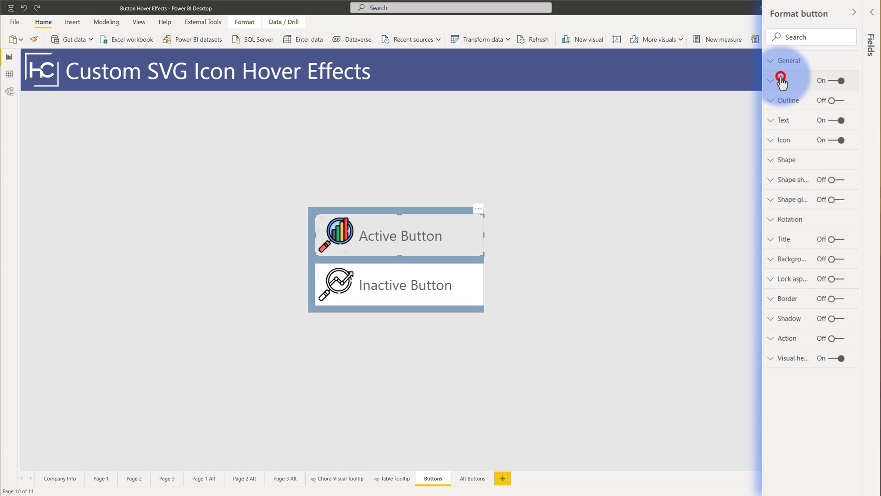
pyautogui.click(781, 80)
pyautogui.click(797, 102)
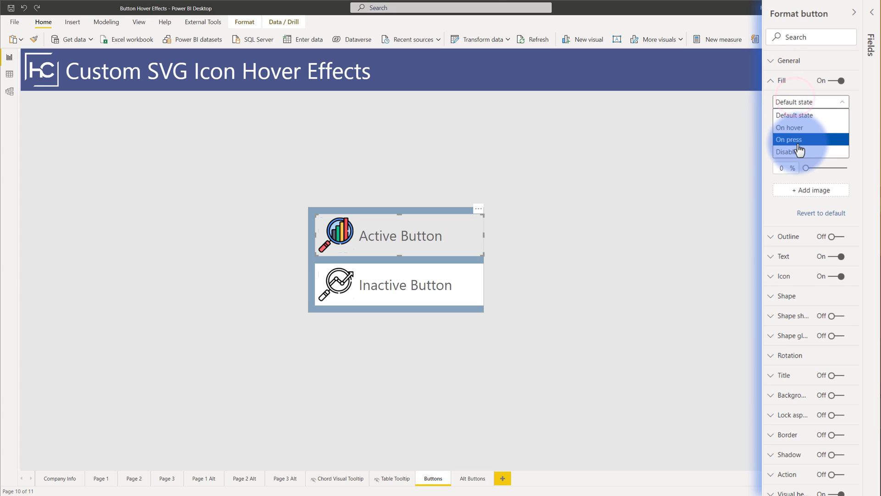
pyautogui.click(800, 114)
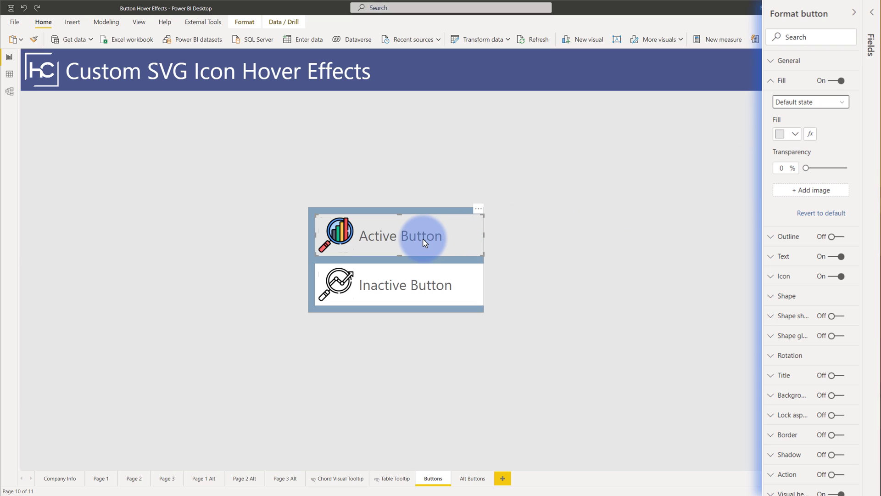
pyautogui.click(784, 80)
# - Expand the Active Button's icon settings and confirm the icon stays Custom
pyautogui.click(782, 140)
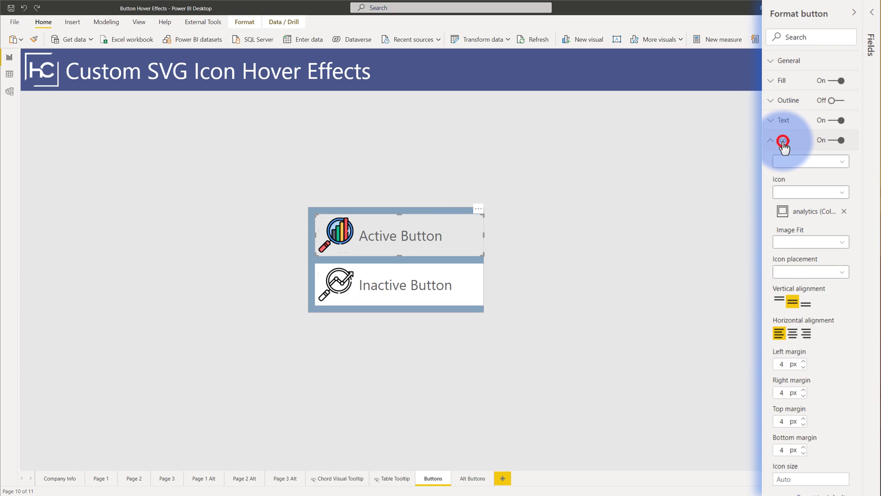
pyautogui.click(796, 192)
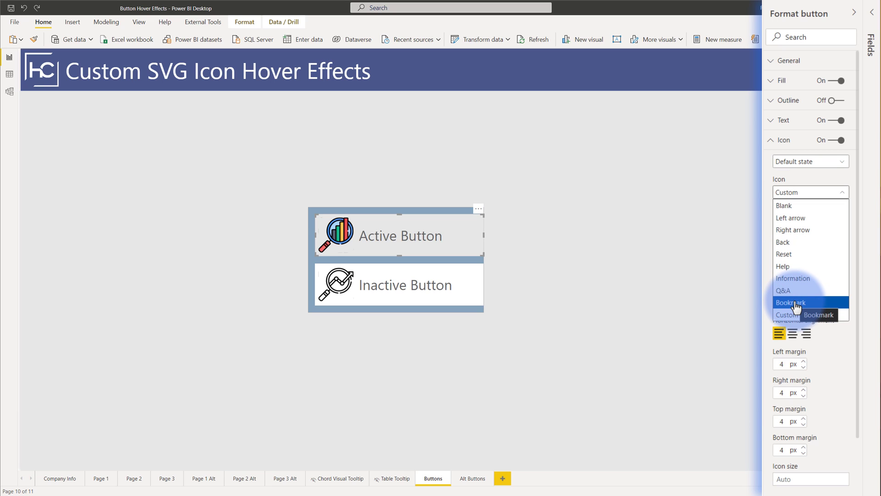
pyautogui.click(842, 192)
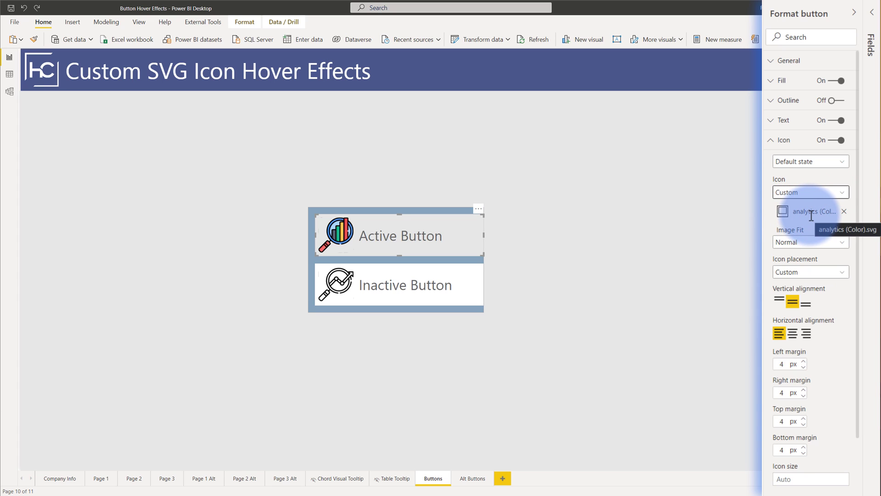
# - Replace the Active Button's custom icon with analytics (Color).svg from the SVGs folder
pyautogui.click(845, 211)
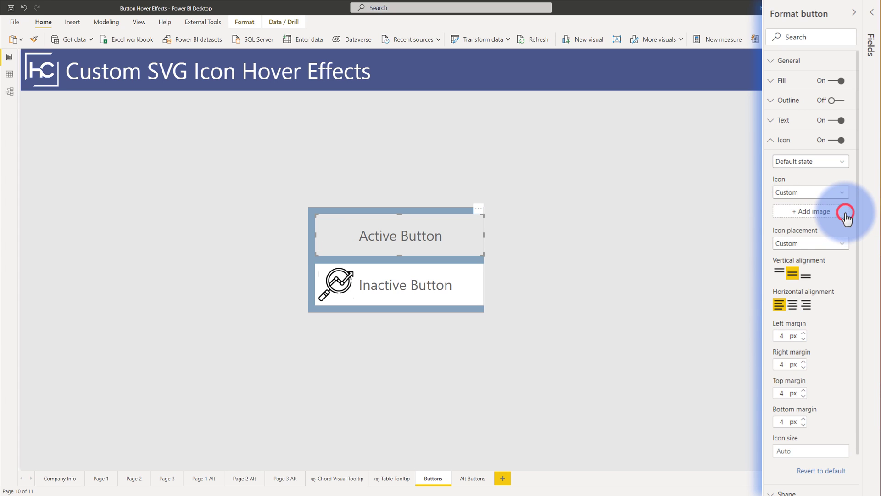
pyautogui.click(799, 212)
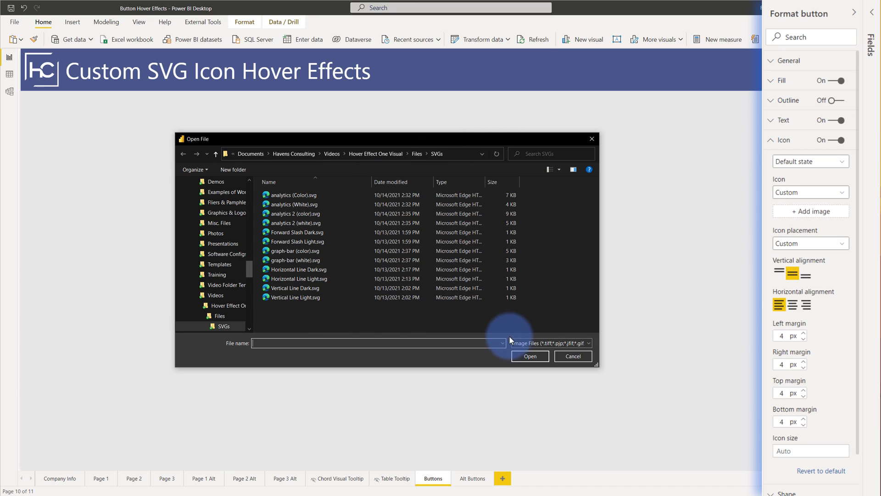
pyautogui.click(532, 343)
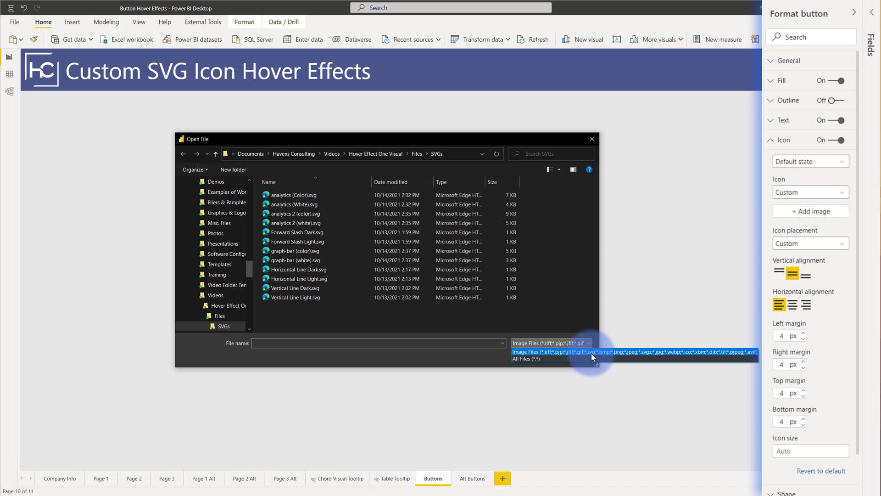
pyautogui.click(304, 191)
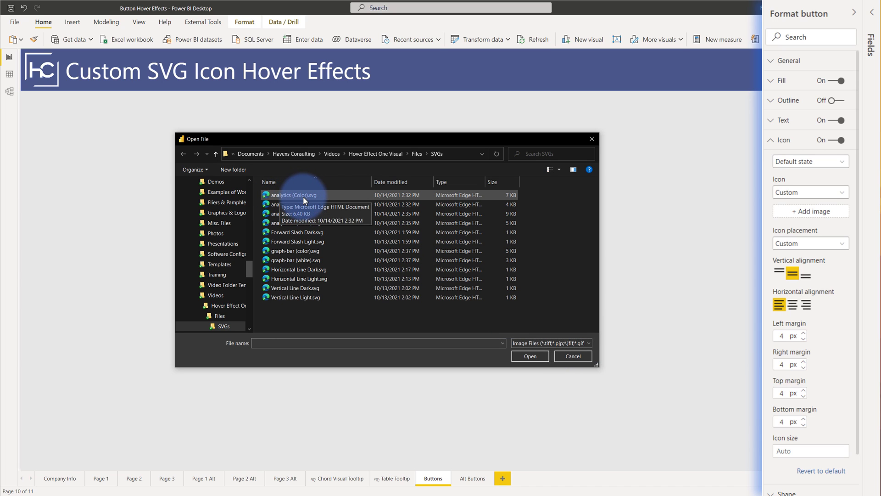
pyautogui.doubleClick(303, 197)
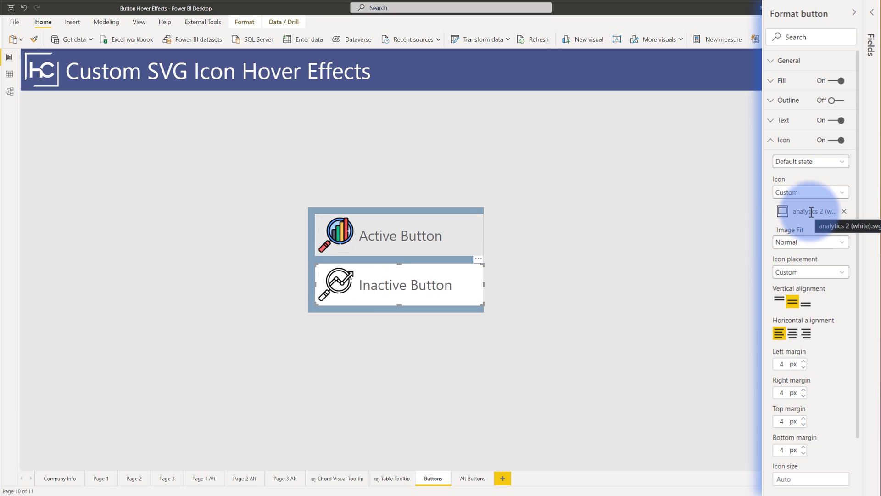
# - Review the Inactive Button's icon settings for On hover and On press, previewing its pressed look
pyautogui.click(817, 161)
pyautogui.click(807, 184)
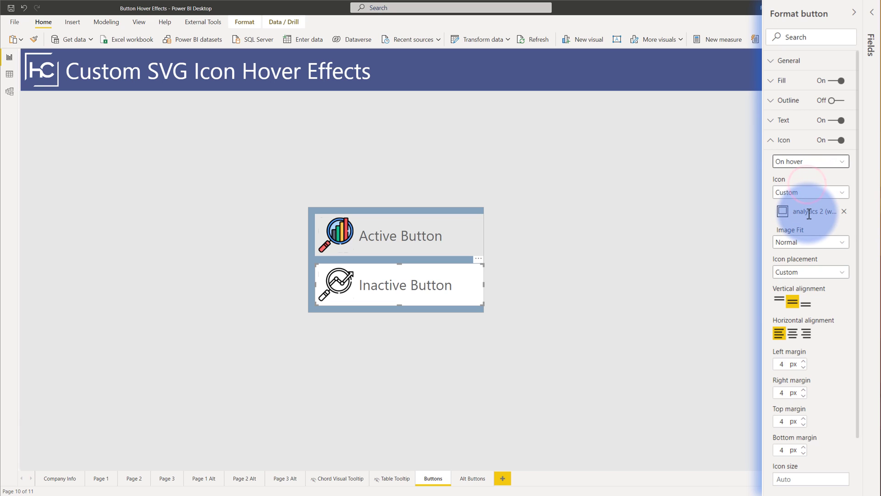
pyautogui.click(808, 166)
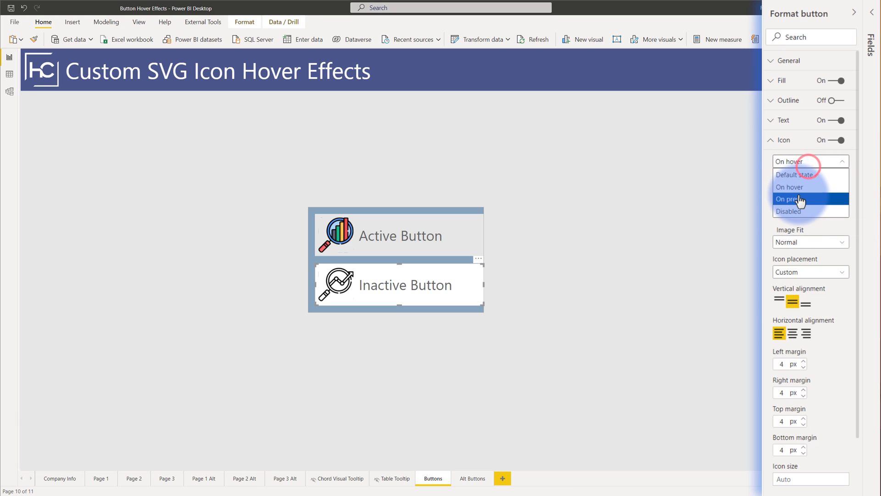
pyautogui.click(798, 195)
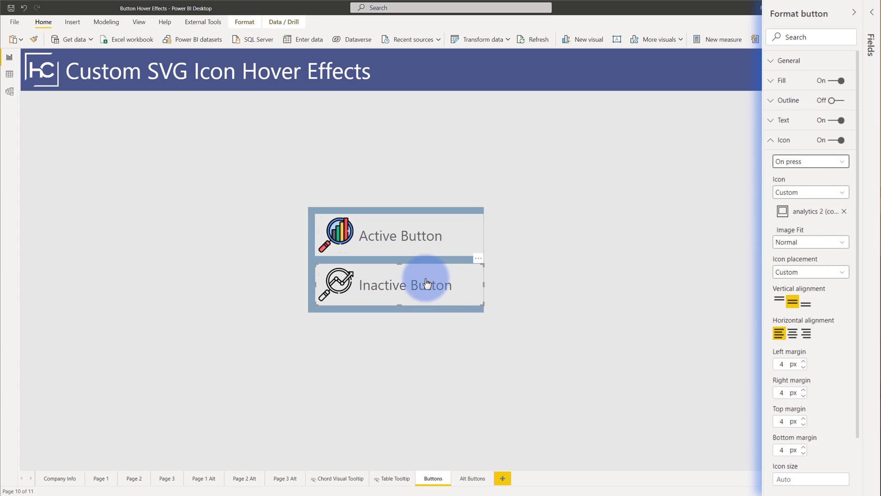
pyautogui.click(403, 285)
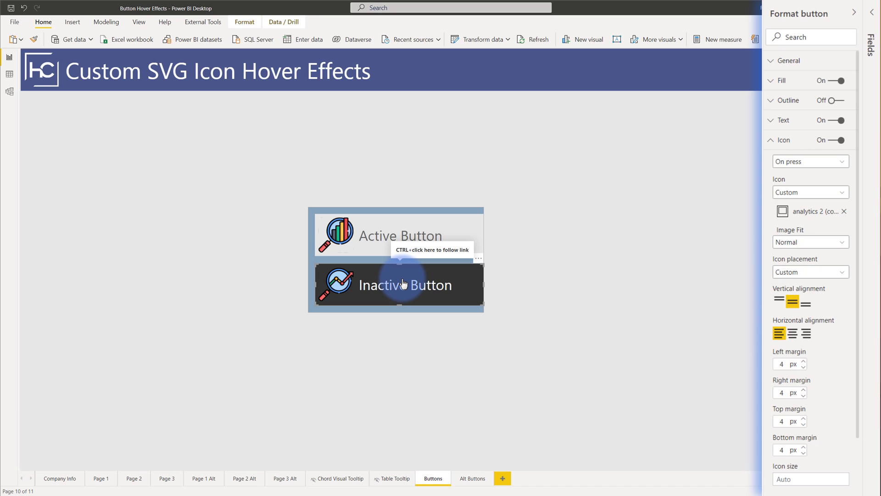
pyautogui.click(780, 140)
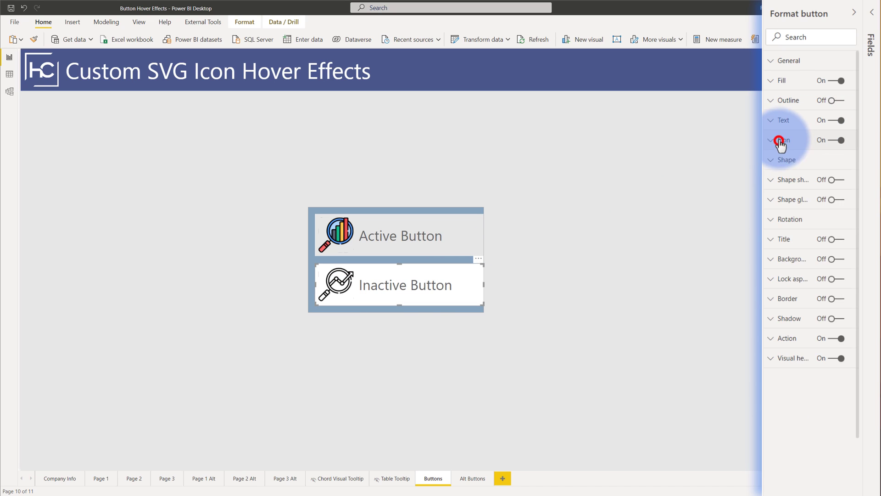
# - Pick the Inactive Button's fill colours for the On hover and On press states
pyautogui.click(780, 81)
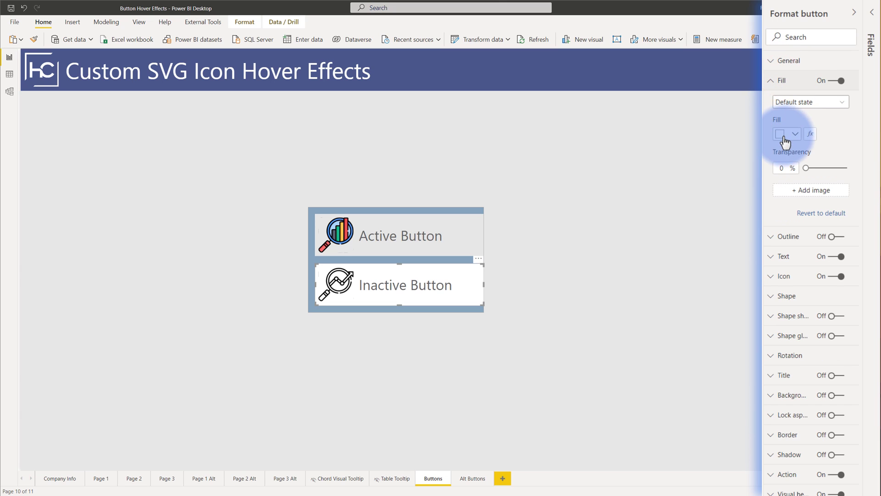
pyautogui.click(806, 106)
pyautogui.click(787, 125)
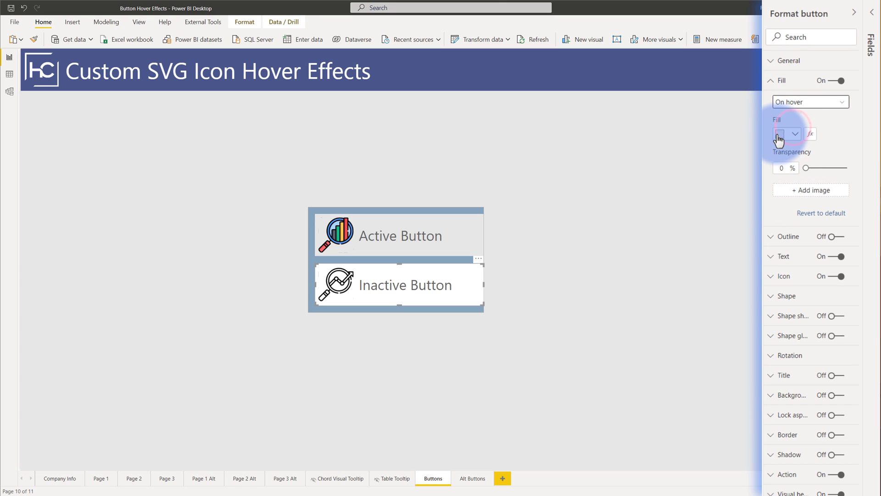
pyautogui.click(777, 134)
pyautogui.click(797, 154)
pyautogui.click(807, 102)
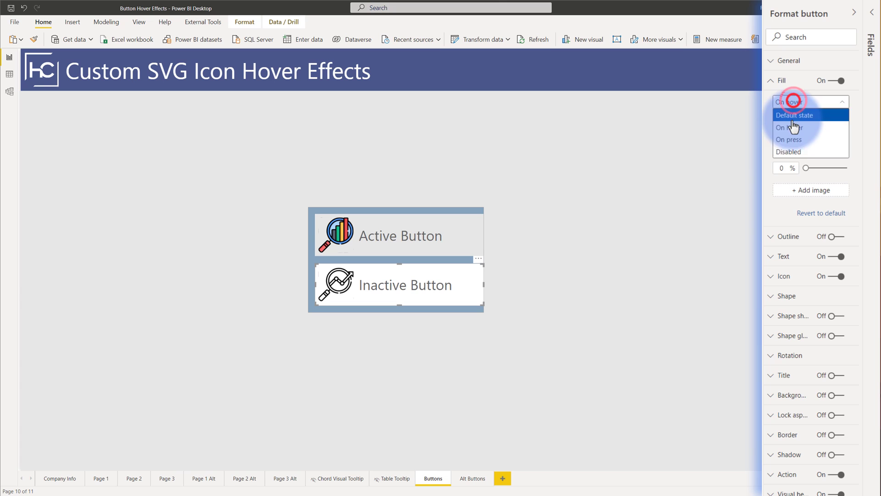
pyautogui.click(789, 137)
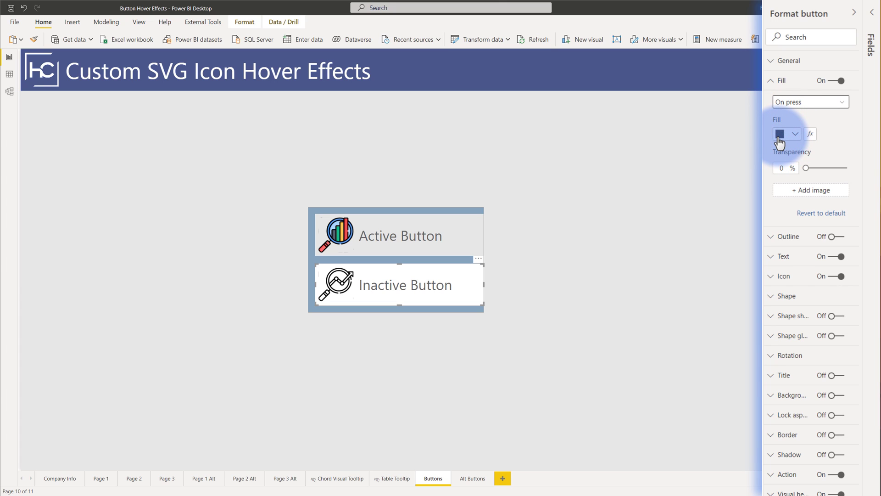
pyautogui.click(782, 80)
# - Give the Inactive Button's On press text a white font colour and preview it
pyautogui.click(784, 120)
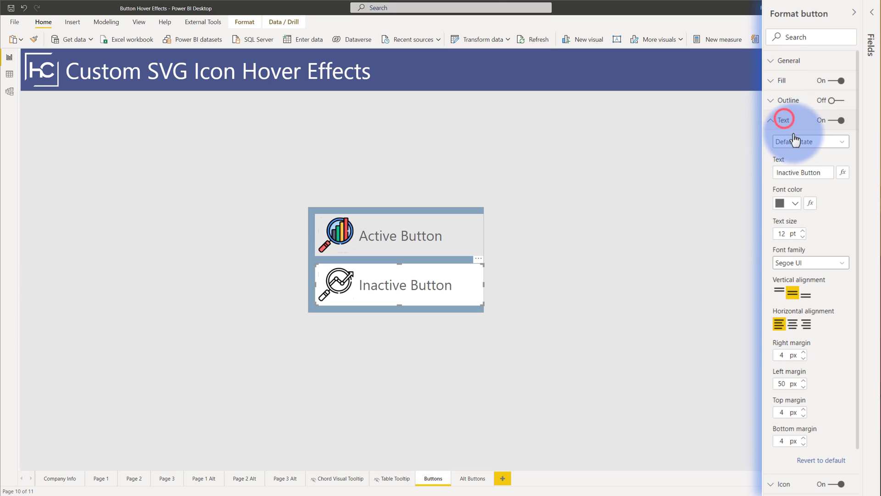
pyautogui.click(791, 145)
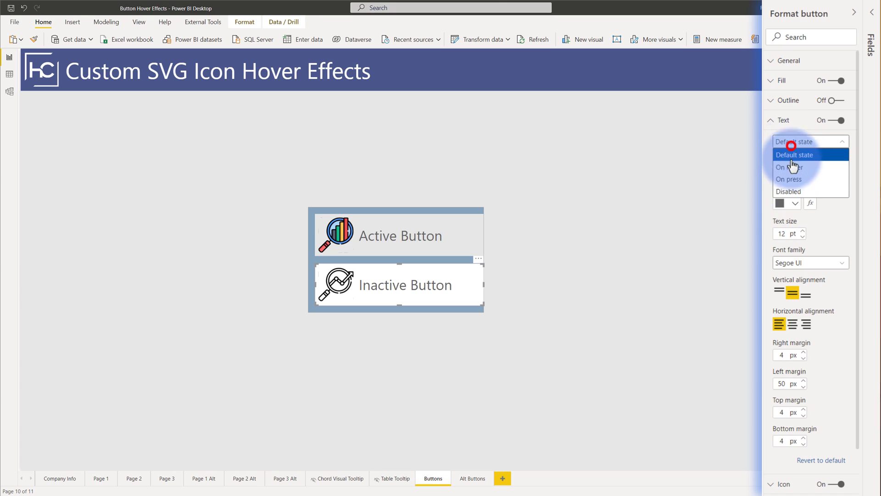
pyautogui.click(792, 167)
pyautogui.click(803, 148)
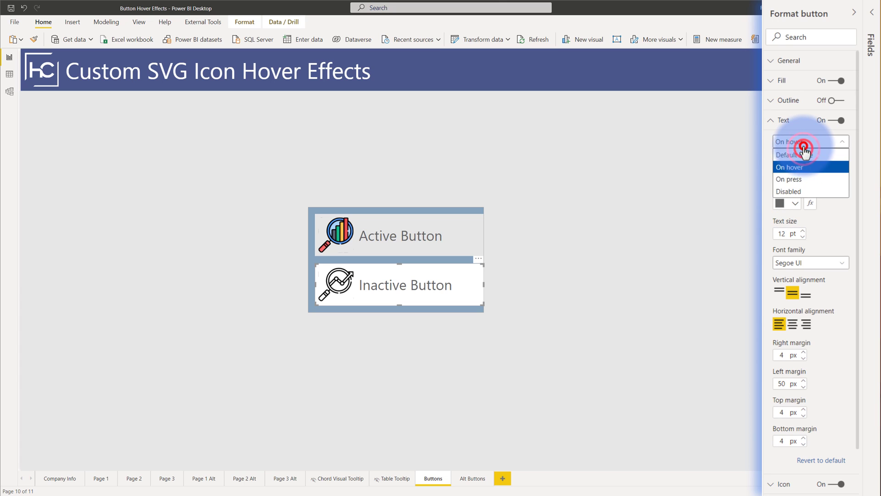
pyautogui.click(799, 179)
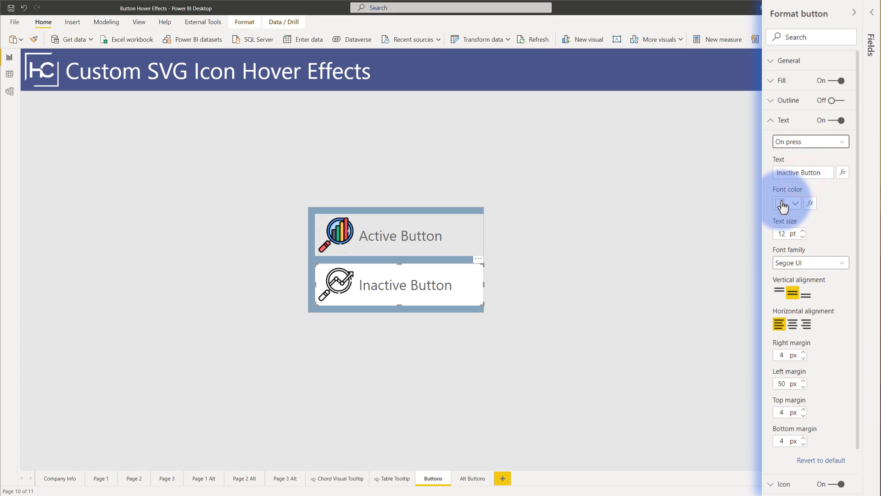
pyautogui.click(387, 288)
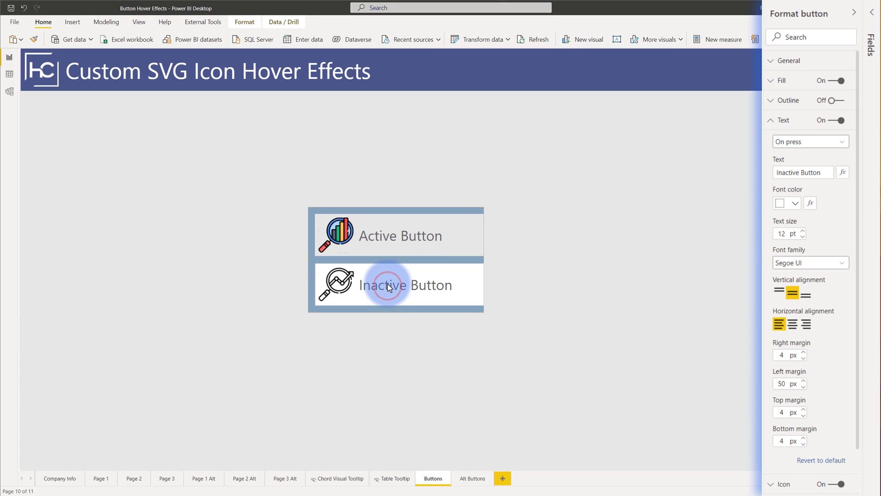
pyautogui.click(387, 283)
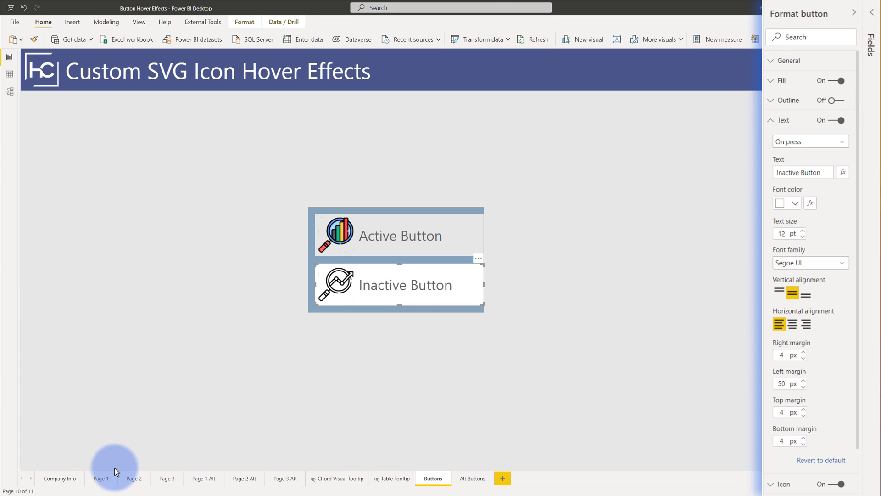
# - On Page 1, show the Analytics Page 2 button's Page navigation action targeting Page 2
pyautogui.click(105, 482)
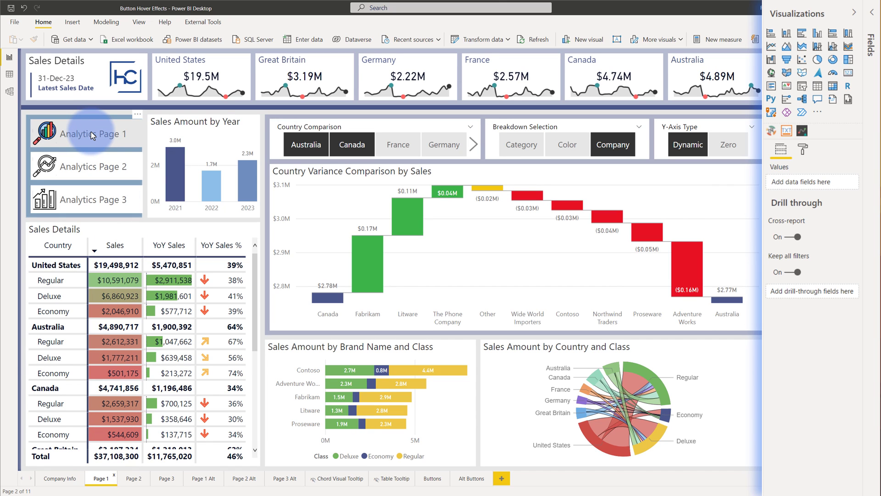
pyautogui.click(93, 168)
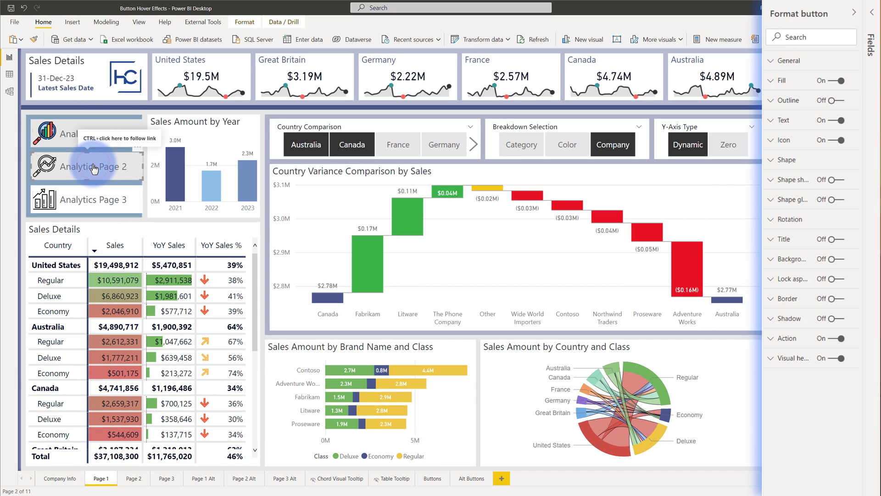
pyautogui.click(775, 338)
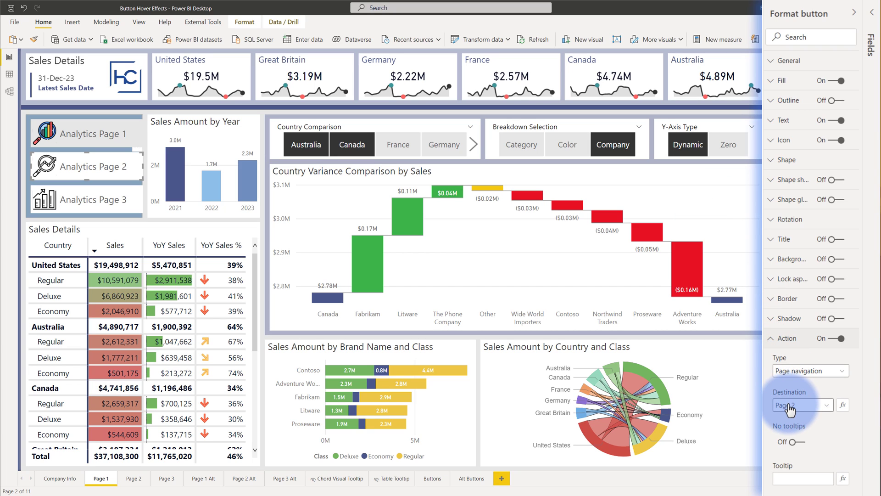
# - Try the Active Button's icon placement as 'Left of text', then revert it to Custom
pyautogui.click(435, 480)
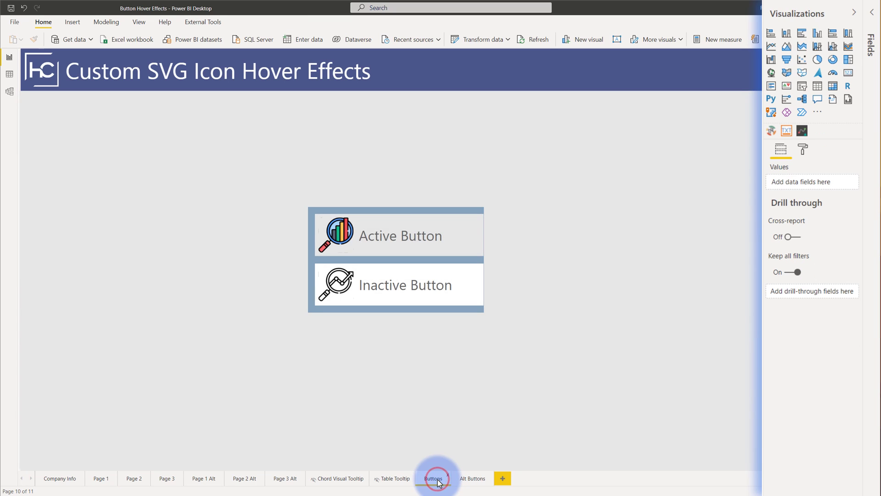
pyautogui.click(366, 235)
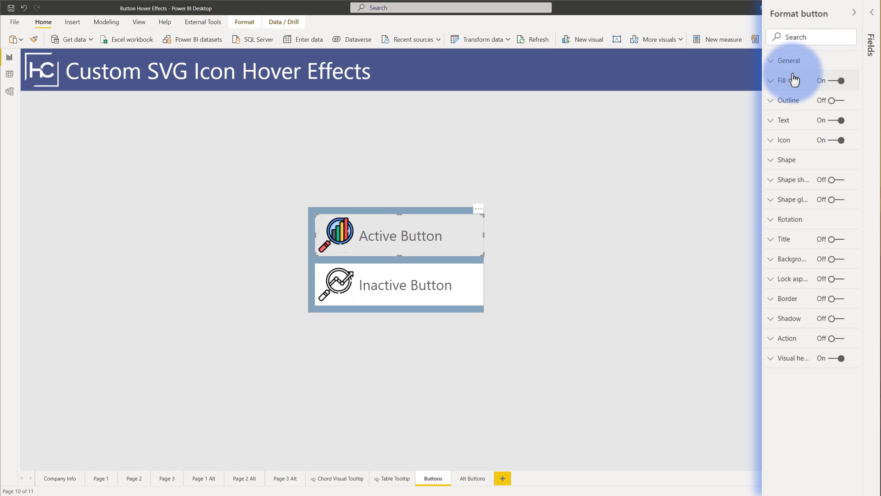
pyautogui.click(785, 141)
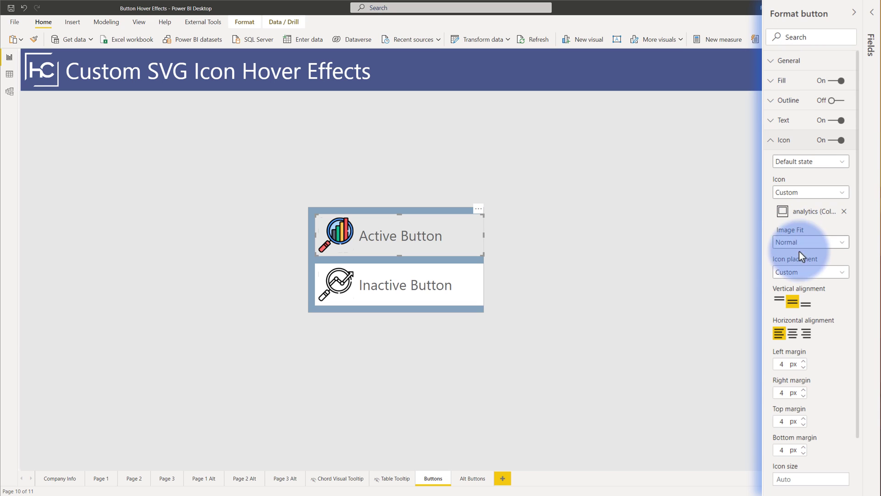
pyautogui.click(799, 274)
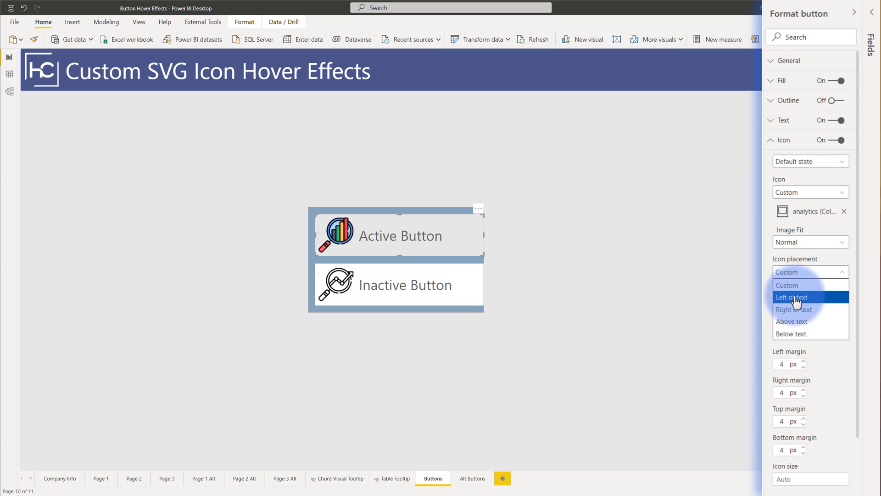
pyautogui.click(794, 296)
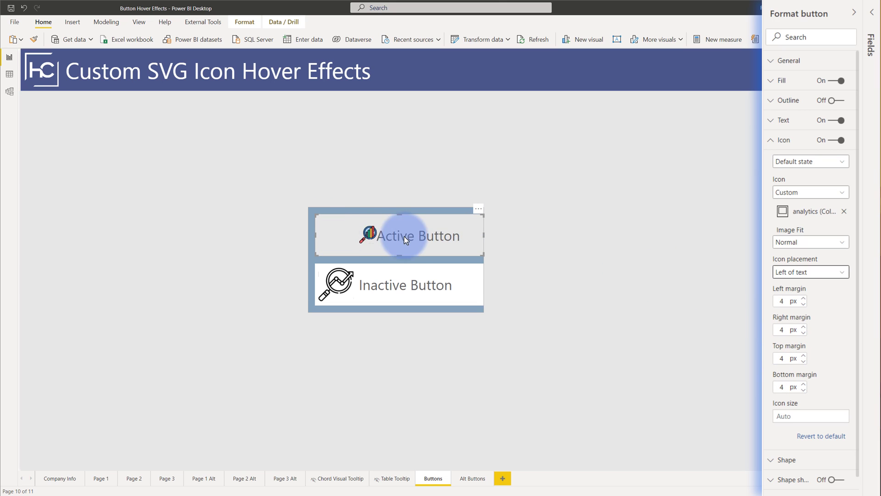
pyautogui.click(806, 273)
pyautogui.click(802, 283)
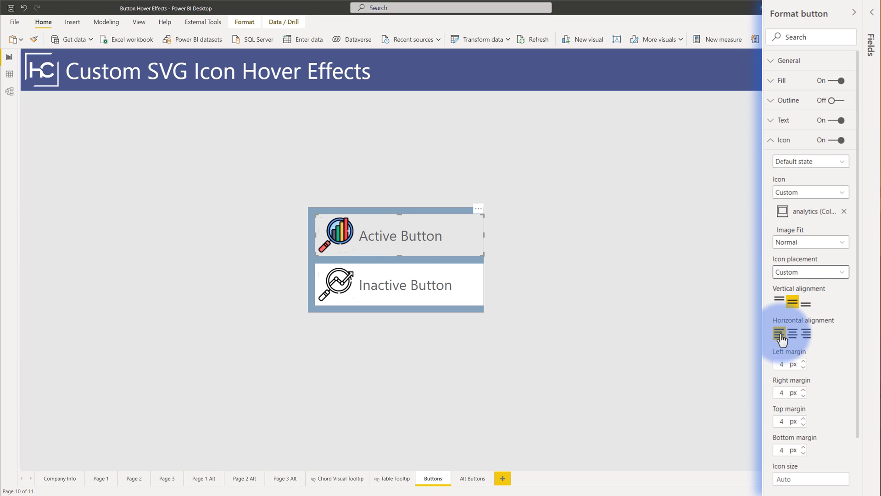
# - Keep the Active Button's text left margin at 50 px so the label clears the icon
pyautogui.click(793, 140)
pyautogui.click(789, 121)
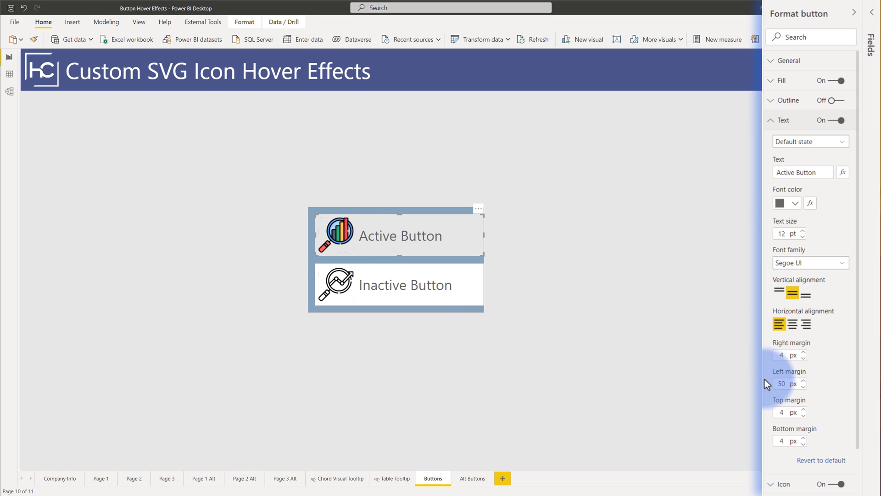
pyautogui.click(779, 382)
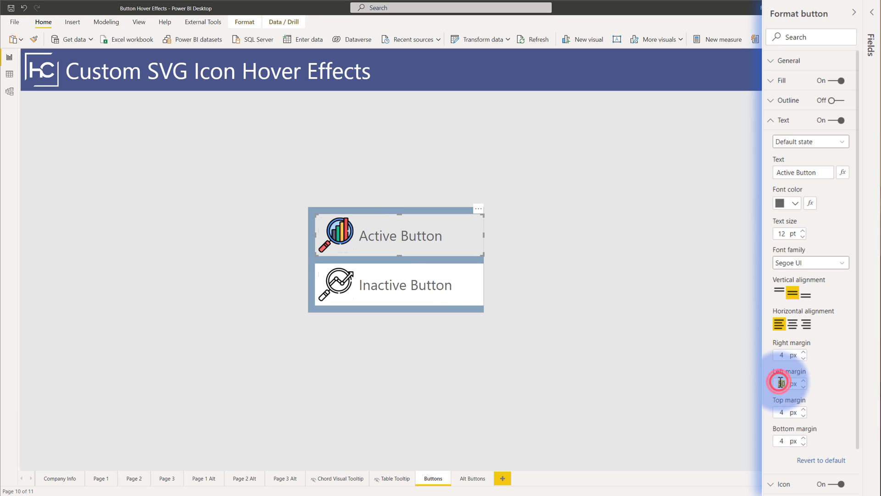
pyautogui.write('4')
pyautogui.write('50')
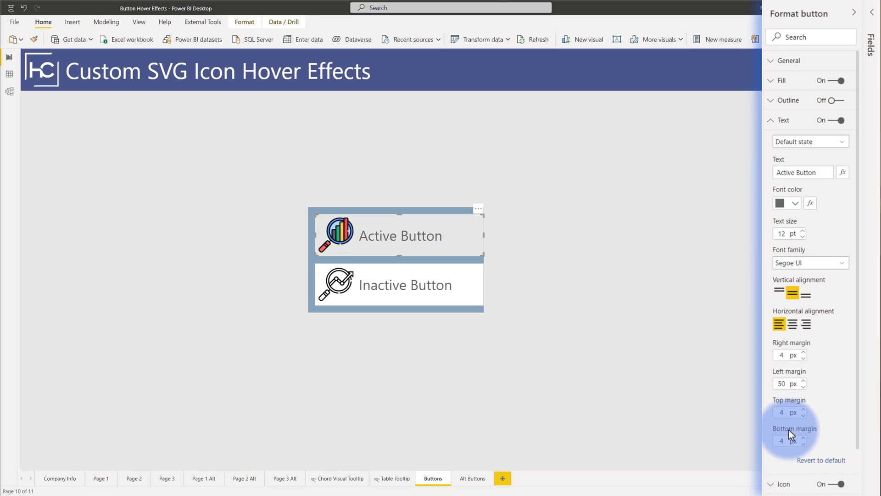
pyautogui.click(784, 121)
pyautogui.click(784, 140)
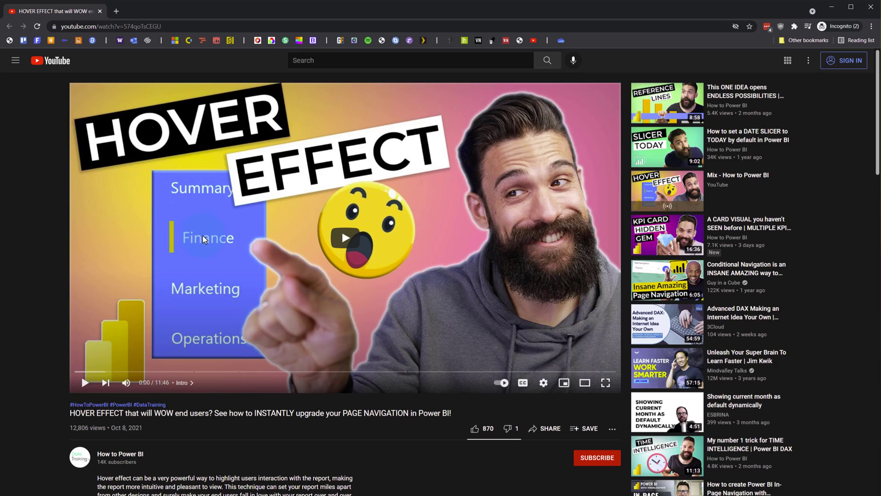
# - Play the YouTube video 'HOVER EFFECT that will WOW end users?'
pyautogui.click(203, 239)
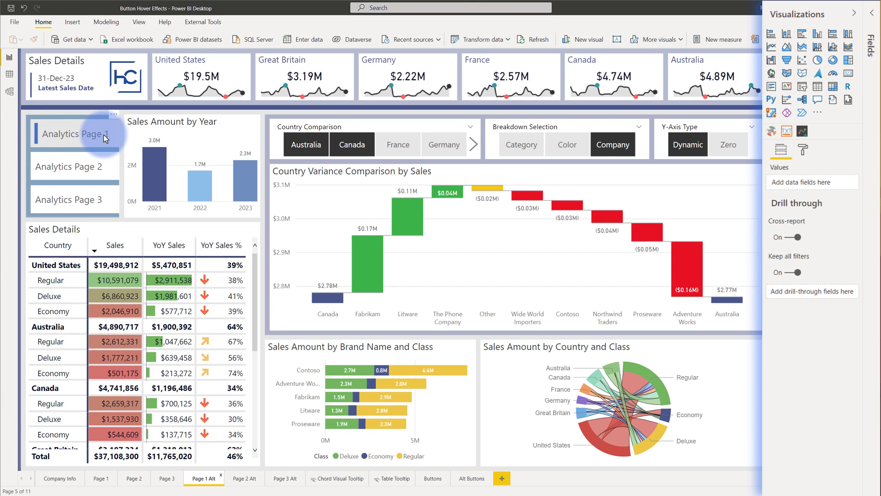
# - Select Analytics Page 2 on Page 1 Alt and preview its pressed look with the dark blue bar
pyautogui.click(80, 170)
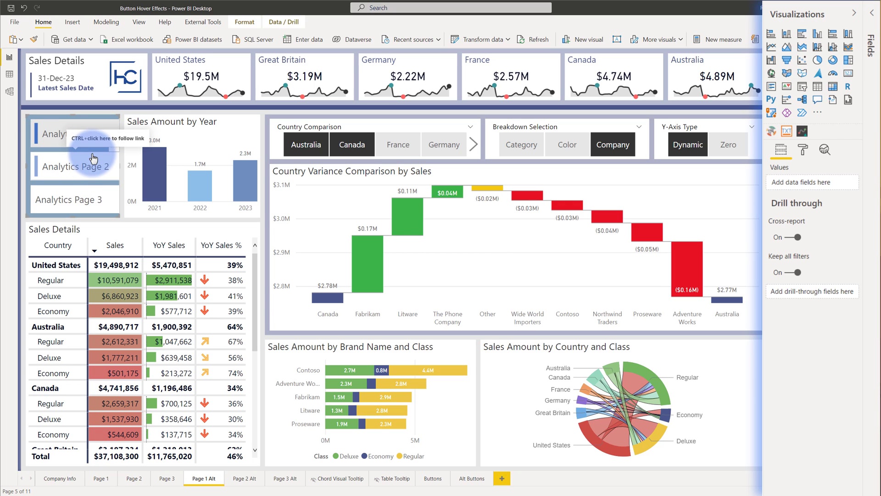
pyautogui.click(84, 165)
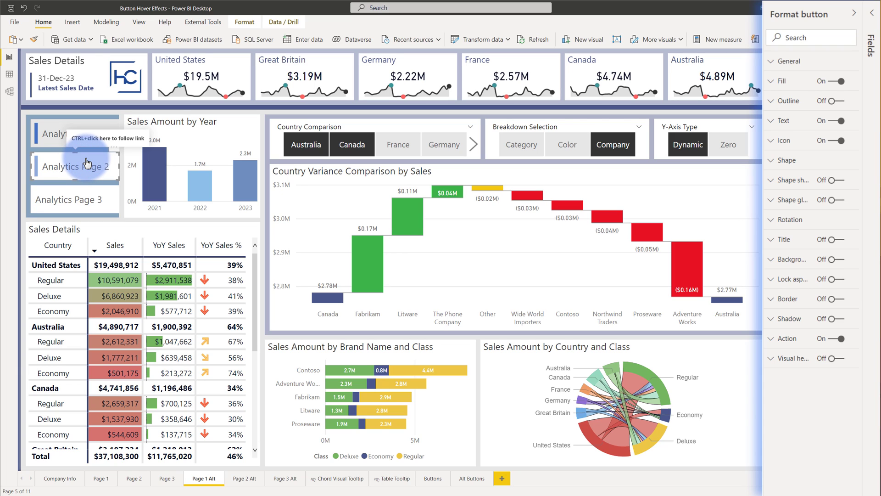
pyautogui.click(86, 159)
# - On Alt Buttons, review the Inactive Button's Default, On hover and On press icons, including the Vertical Line SVG
pyautogui.click(475, 479)
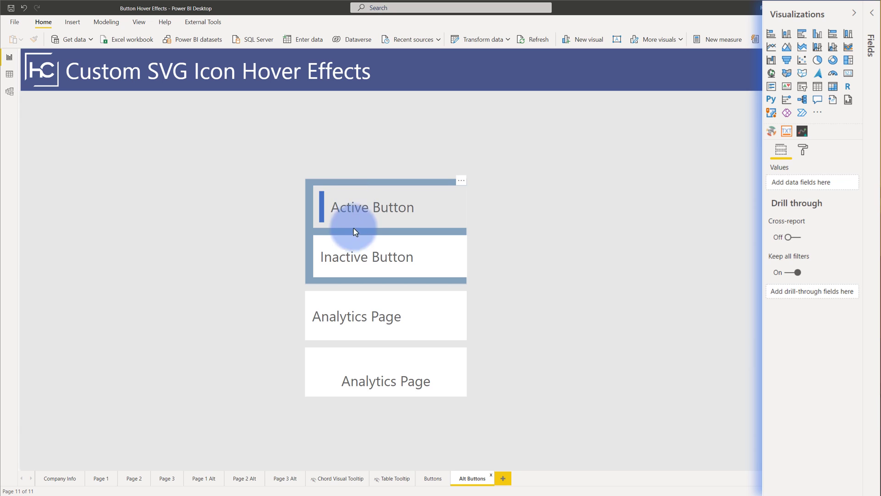
pyautogui.click(351, 254)
pyautogui.click(351, 254)
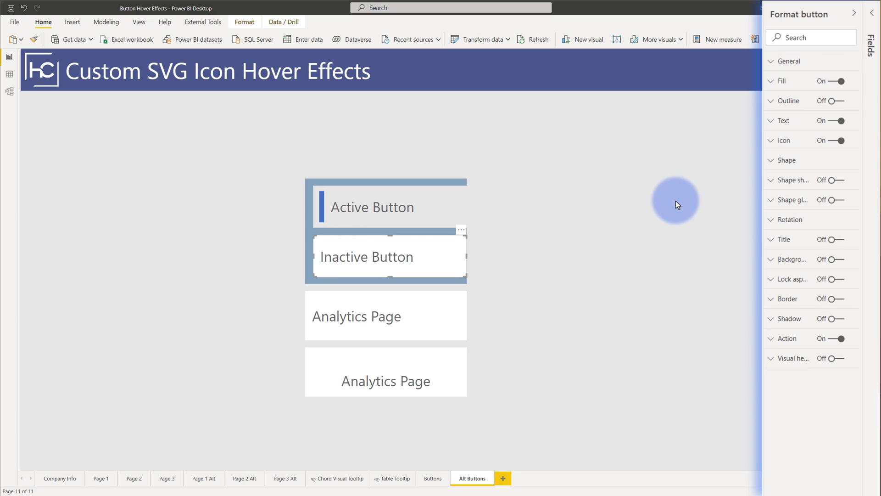
pyautogui.click(781, 142)
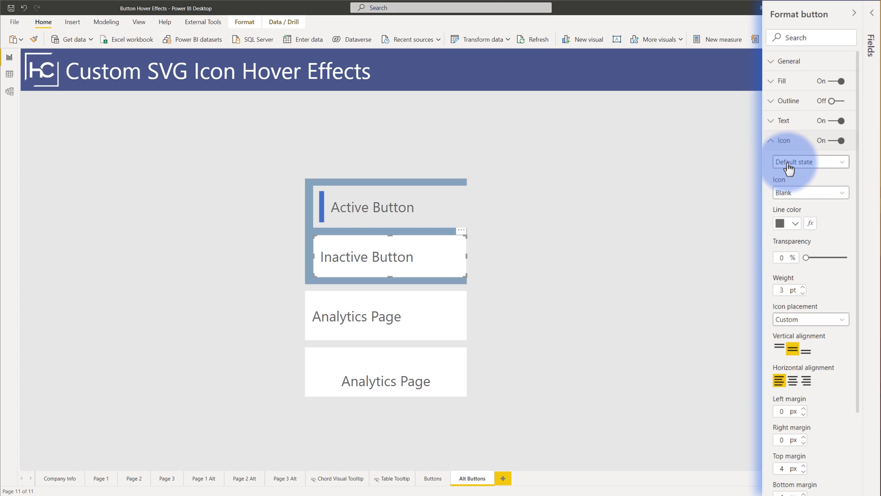
pyautogui.click(795, 164)
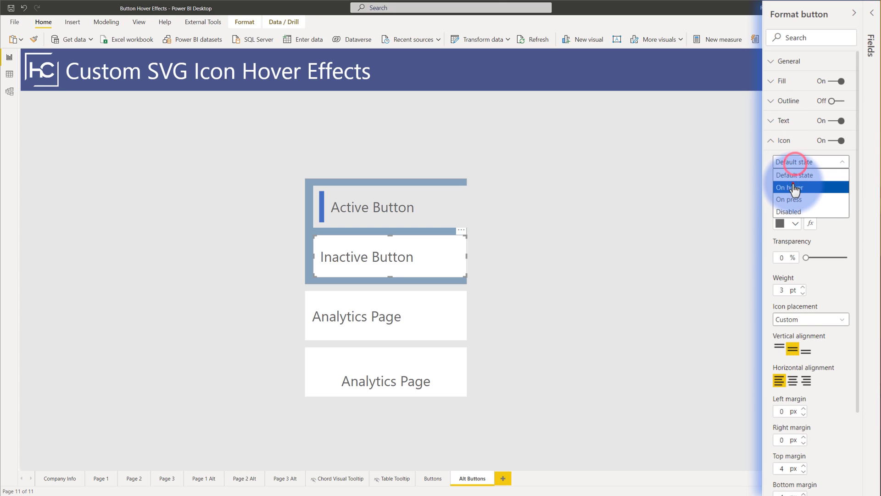
pyautogui.click(790, 182)
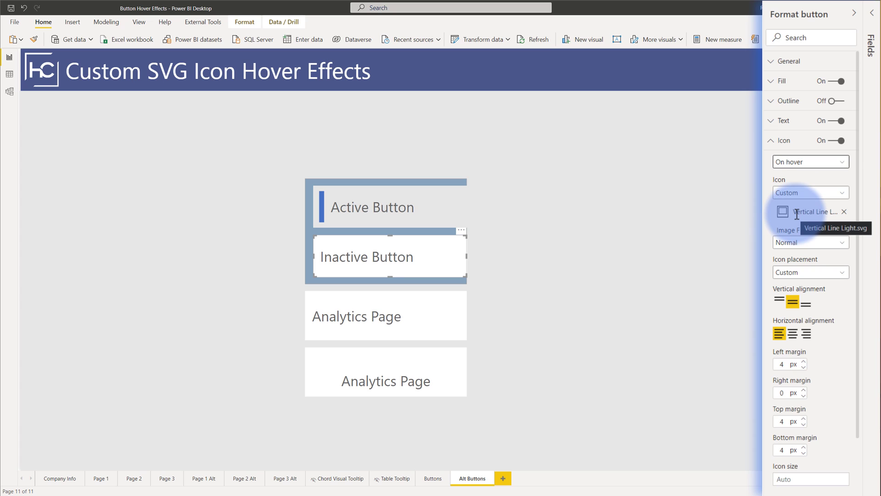
pyautogui.click(802, 162)
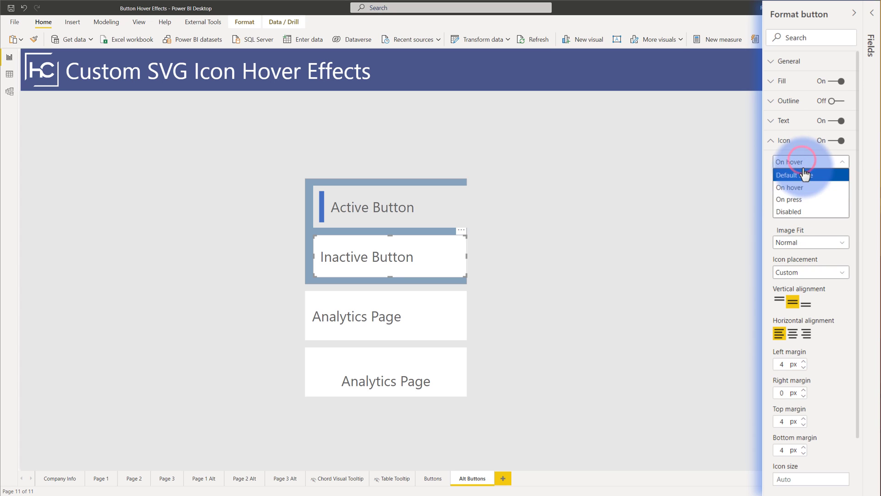
pyautogui.click(796, 199)
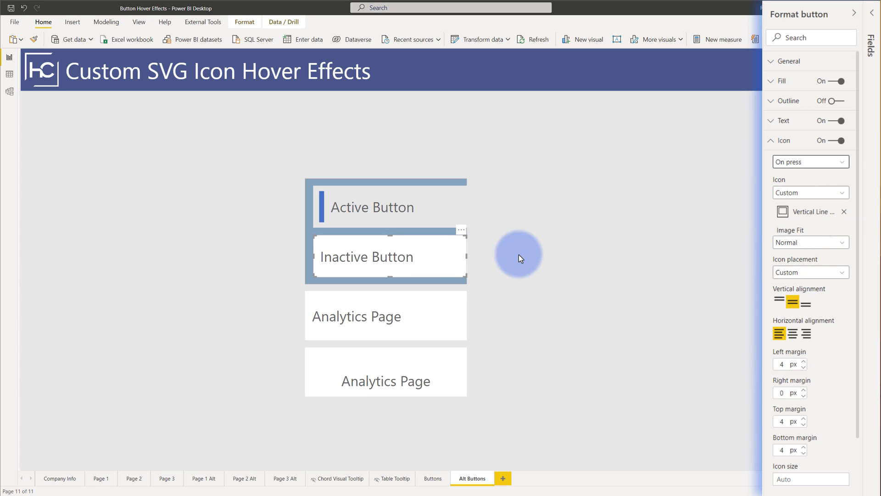
pyautogui.click(358, 260)
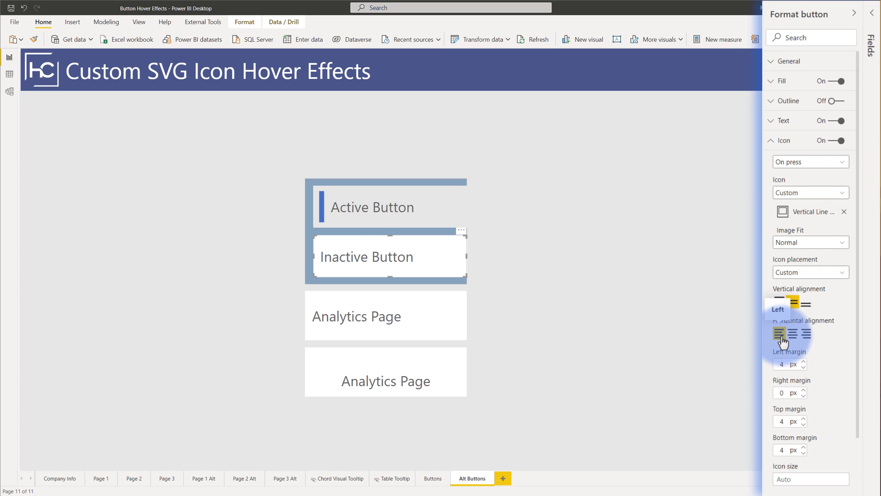
pyautogui.click(795, 122)
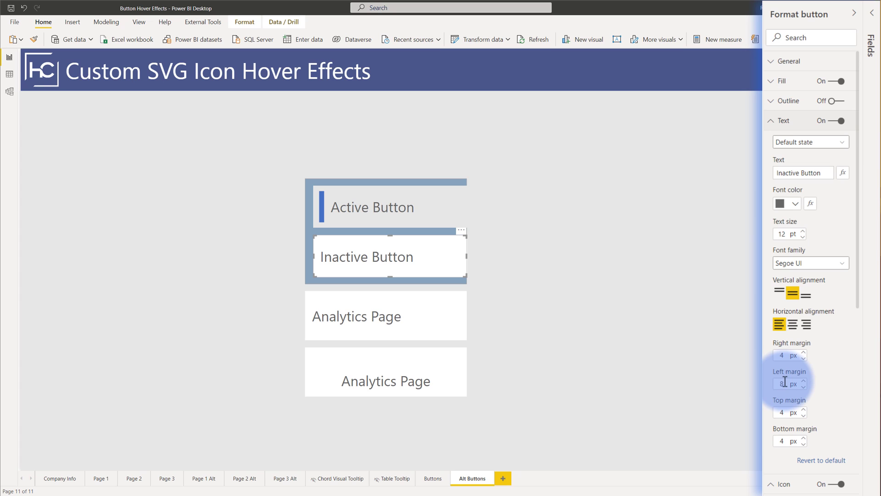
# - Compare the Inactive Button's text left margin for On hover and On press, then preview the pressed look
pyautogui.click(789, 142)
pyautogui.click(787, 168)
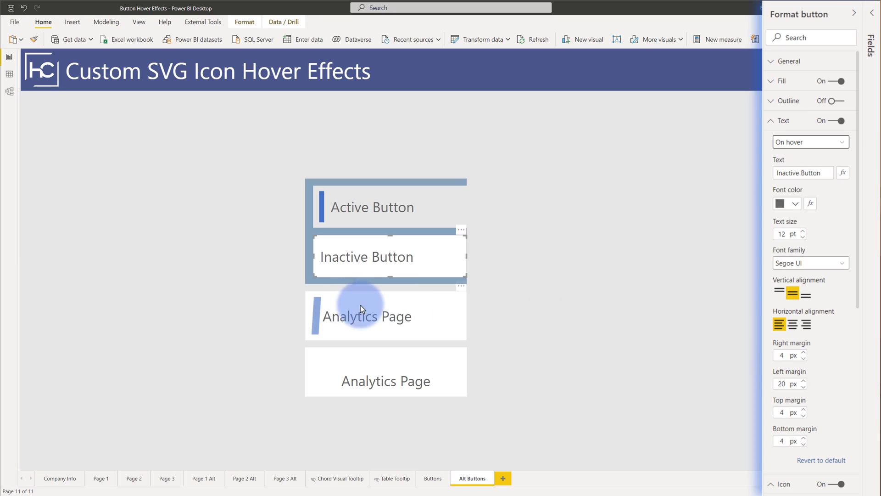
pyautogui.click(780, 142)
pyautogui.click(784, 175)
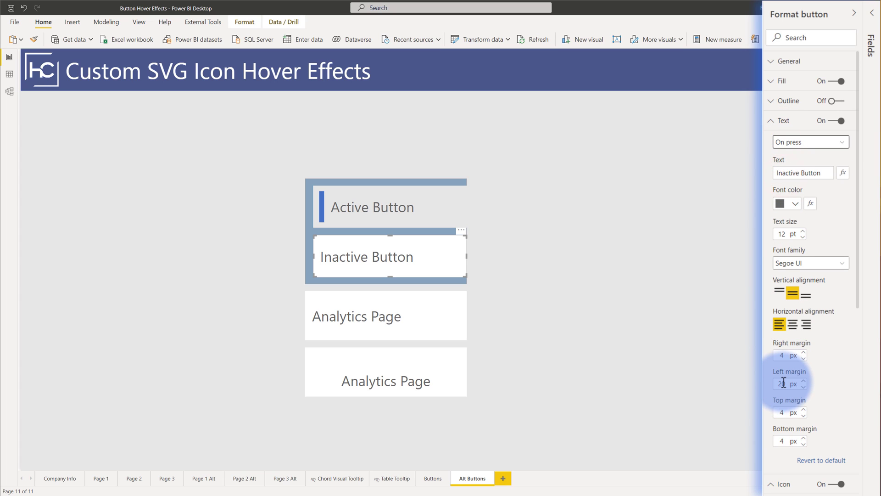
pyautogui.click(402, 256)
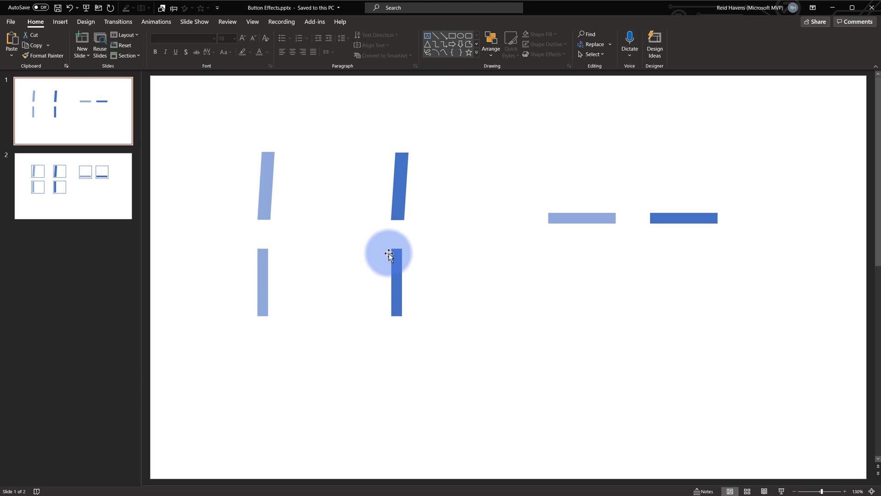
pyautogui.click(264, 256)
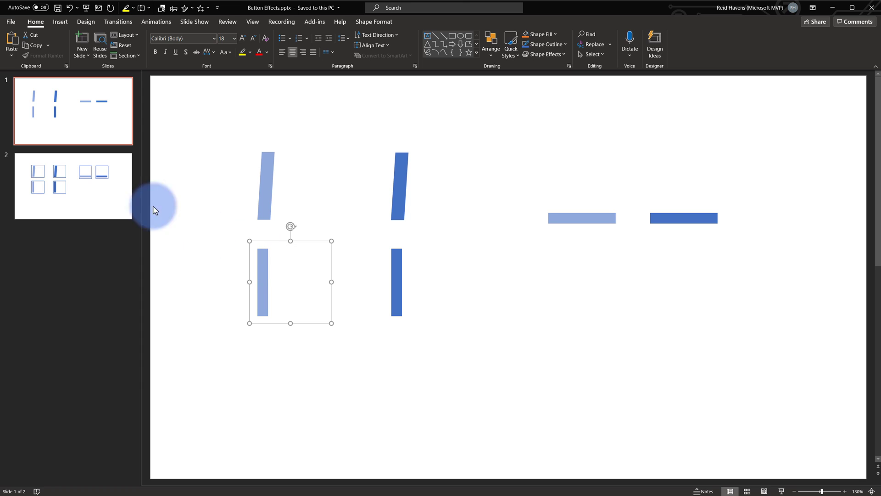
pyautogui.click(99, 183)
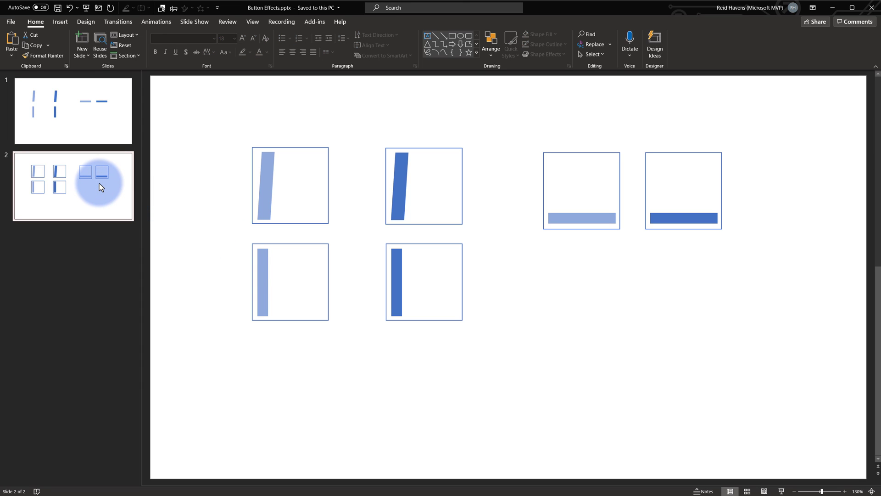
pyautogui.click(301, 150)
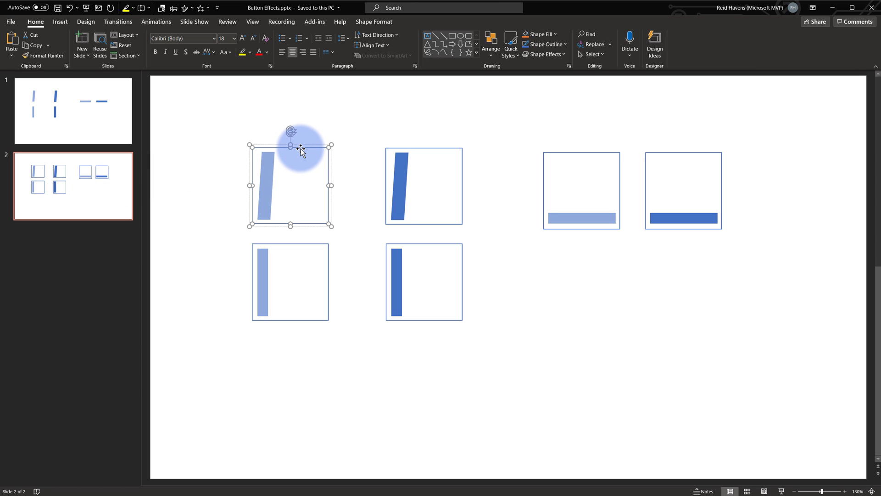
pyautogui.click(528, 63)
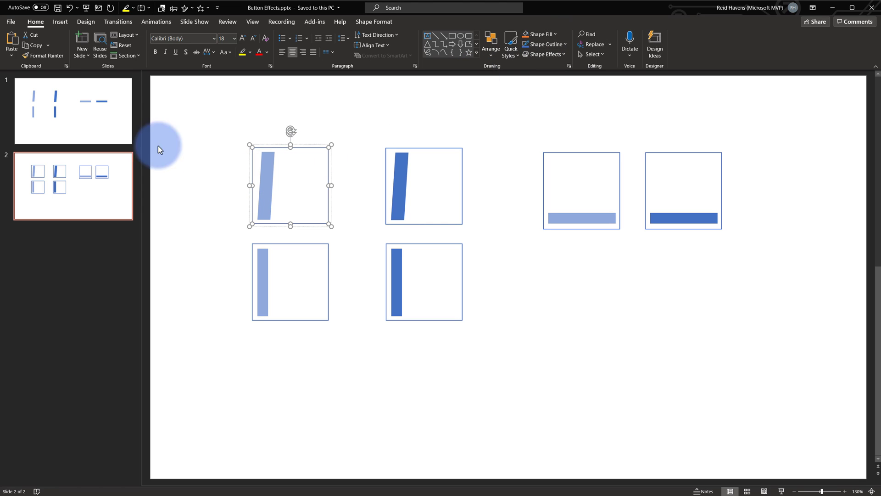
pyautogui.click(32, 97)
pyautogui.click(272, 168)
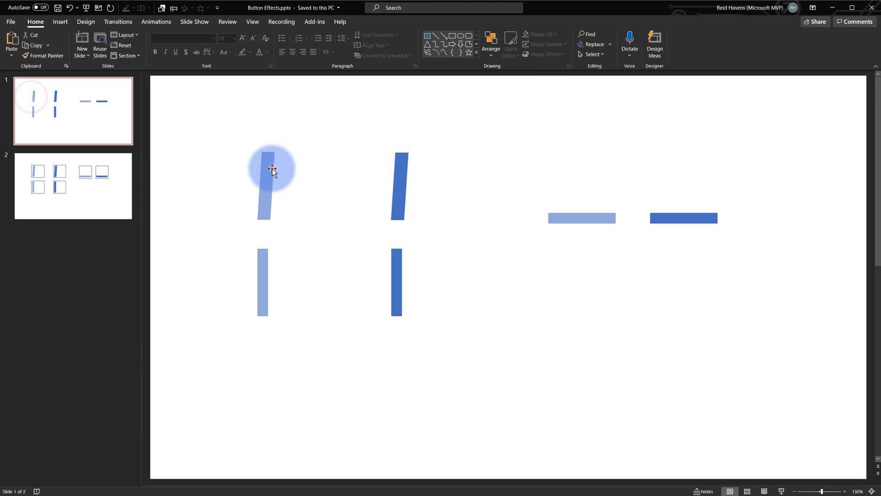
# - Save the tilted light-blue bar as a picture in Scalable Vector Graphics (*.svg) format
pyautogui.rightClick(266, 160)
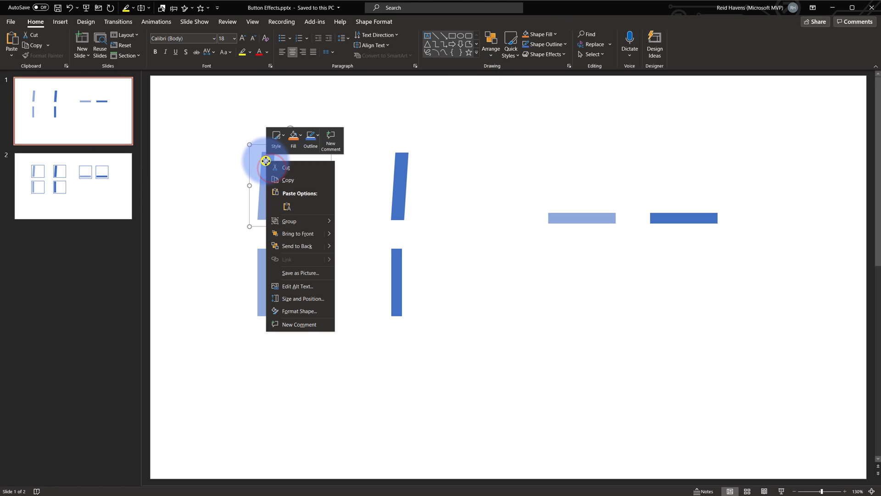
pyautogui.click(309, 271)
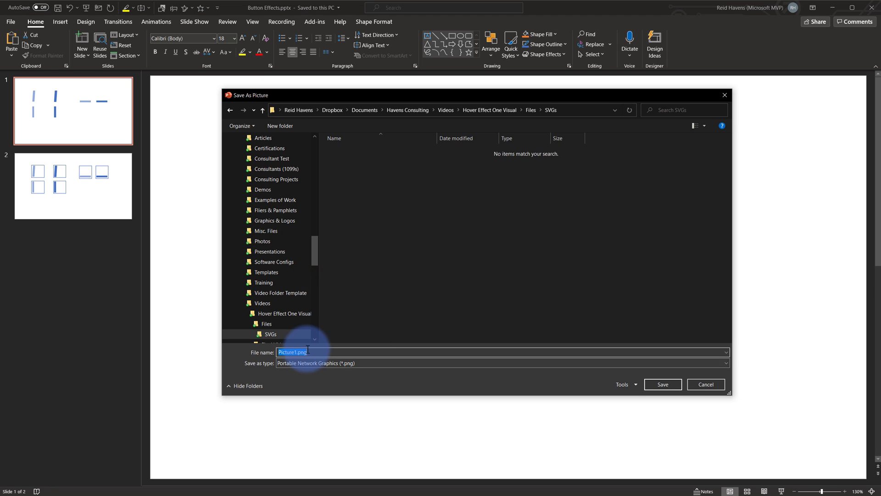
pyautogui.click(308, 364)
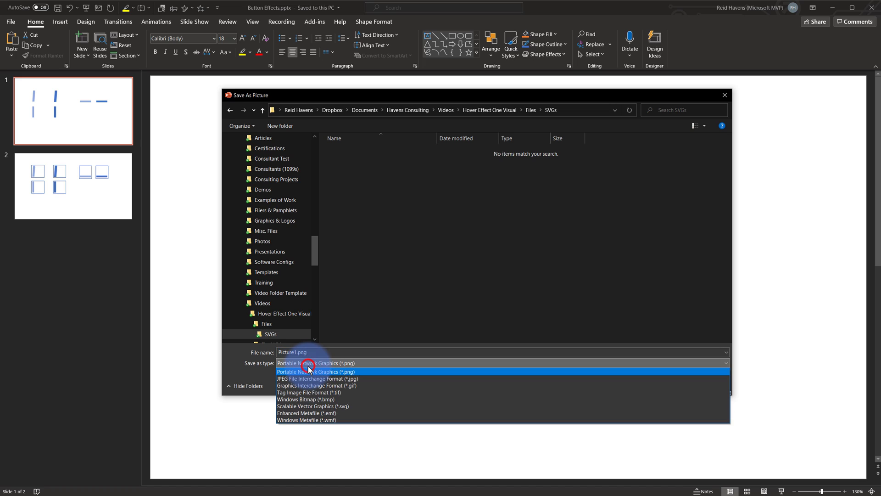
pyautogui.click(317, 407)
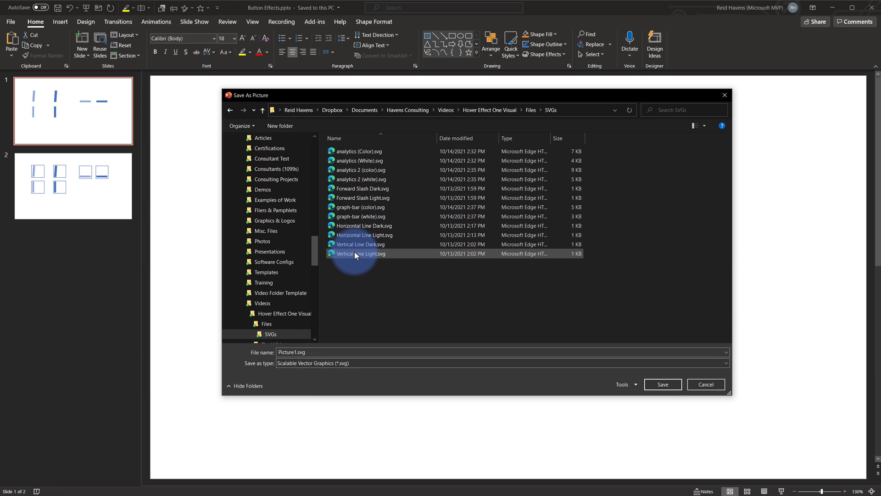
pyautogui.click(672, 383)
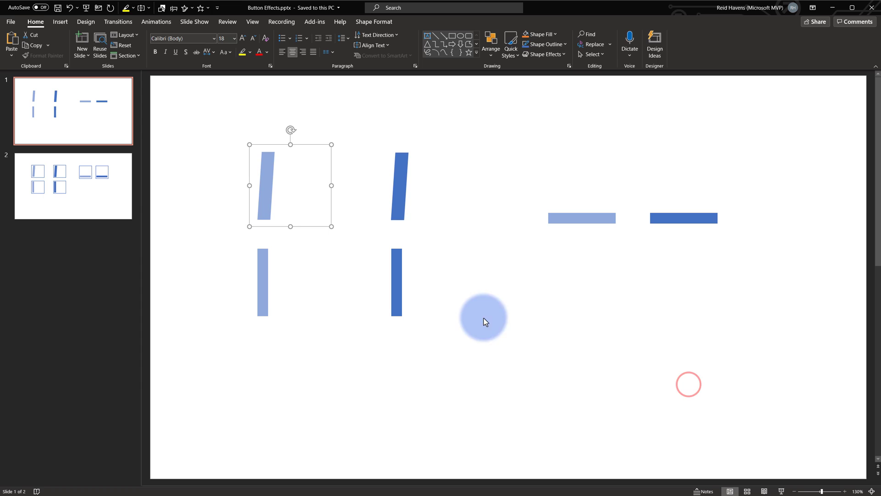
pyautogui.click(427, 343)
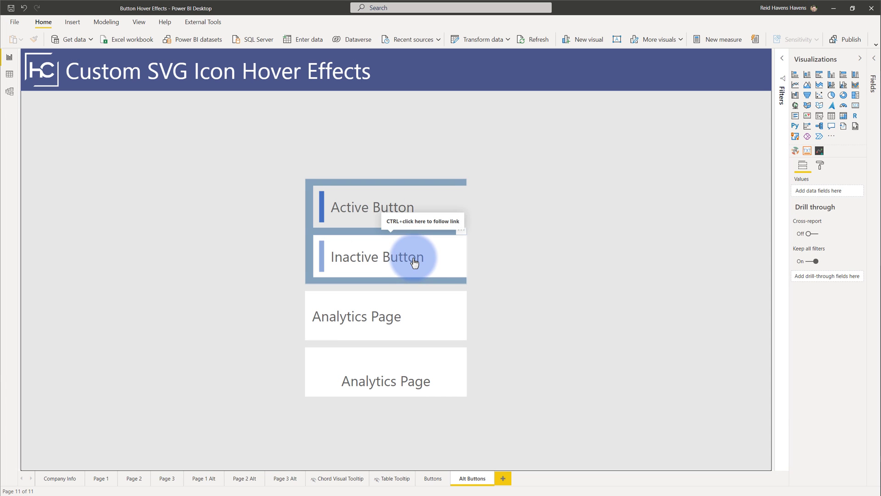
# - Select the Inactive Button inside its group on the Alt Buttons page
pyautogui.click(413, 258)
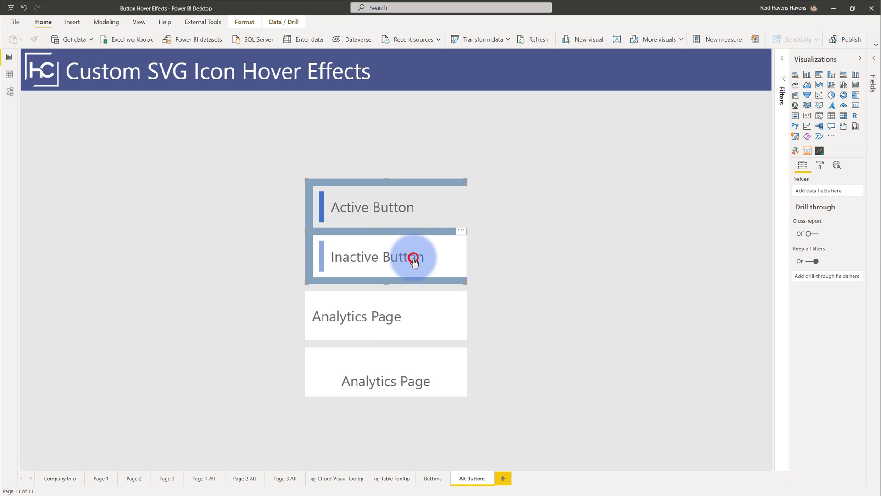
pyautogui.click(413, 259)
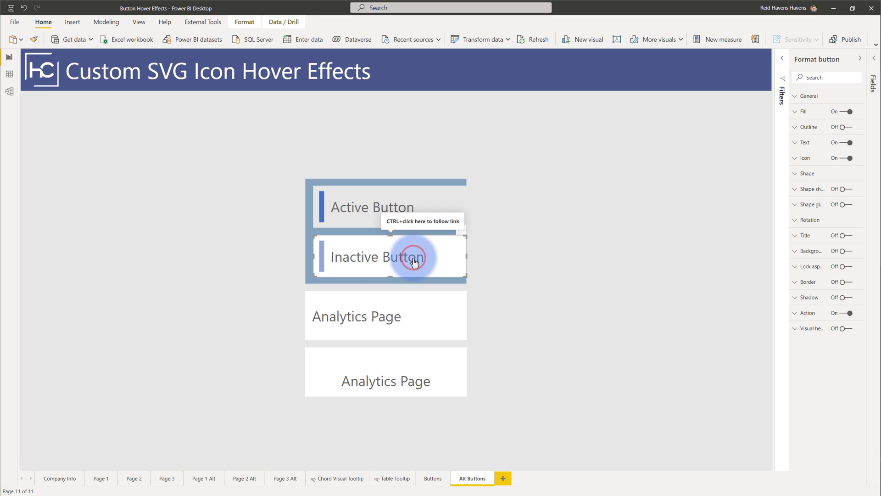